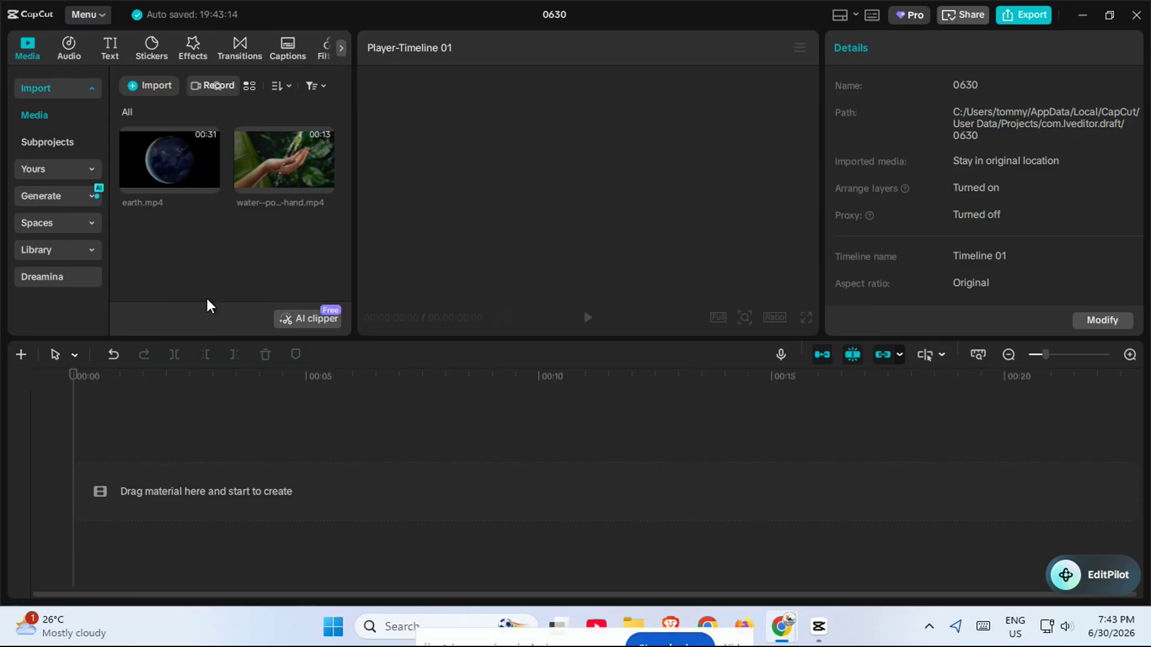
# Add earth.mp4 from the media library to the timeline
pyautogui.moveTo(177, 168); pyautogui.dragTo(149, 186)
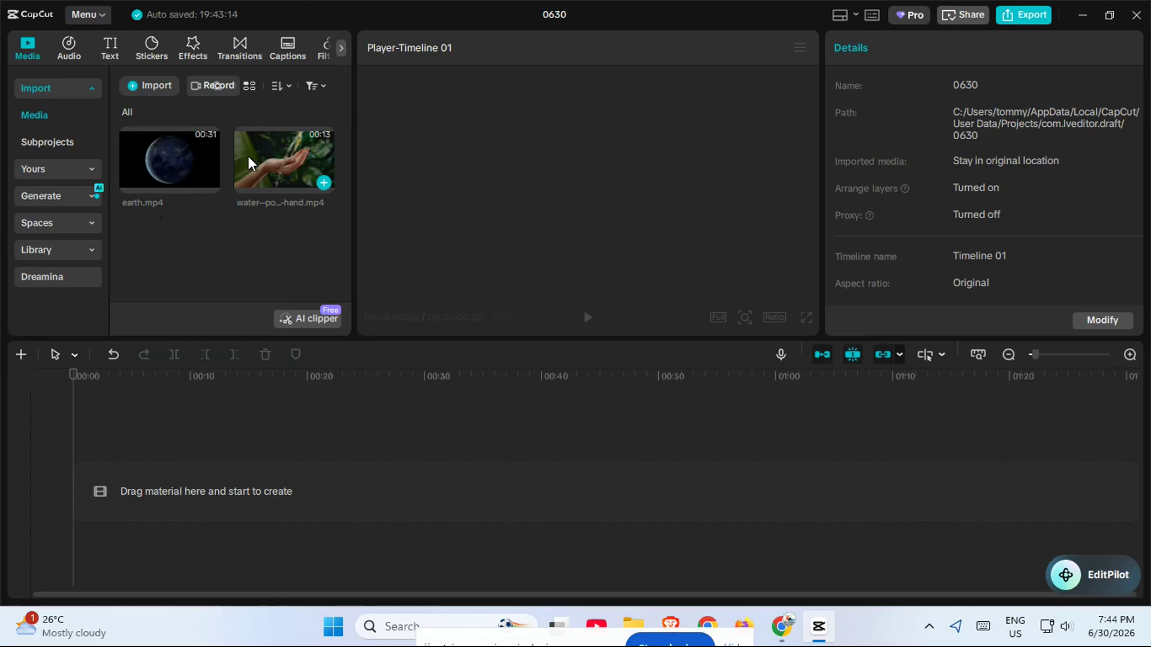
pyautogui.click(281, 156)
pyautogui.moveTo(269, 154)
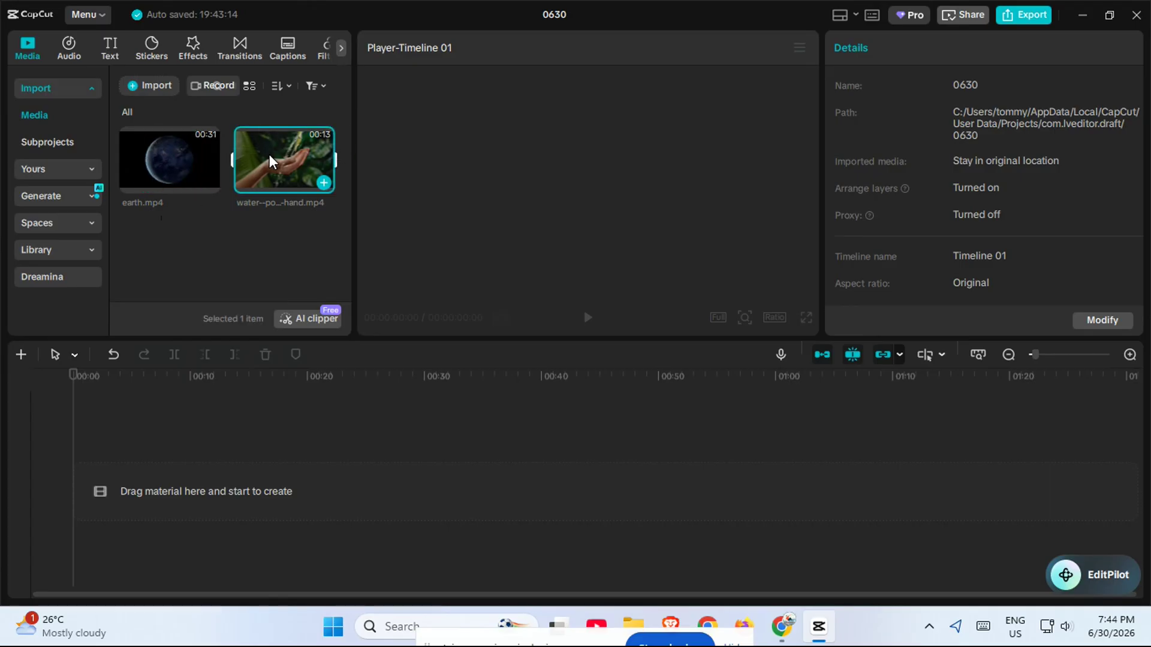
pyautogui.moveTo(194, 181); pyautogui.dragTo(262, 473)
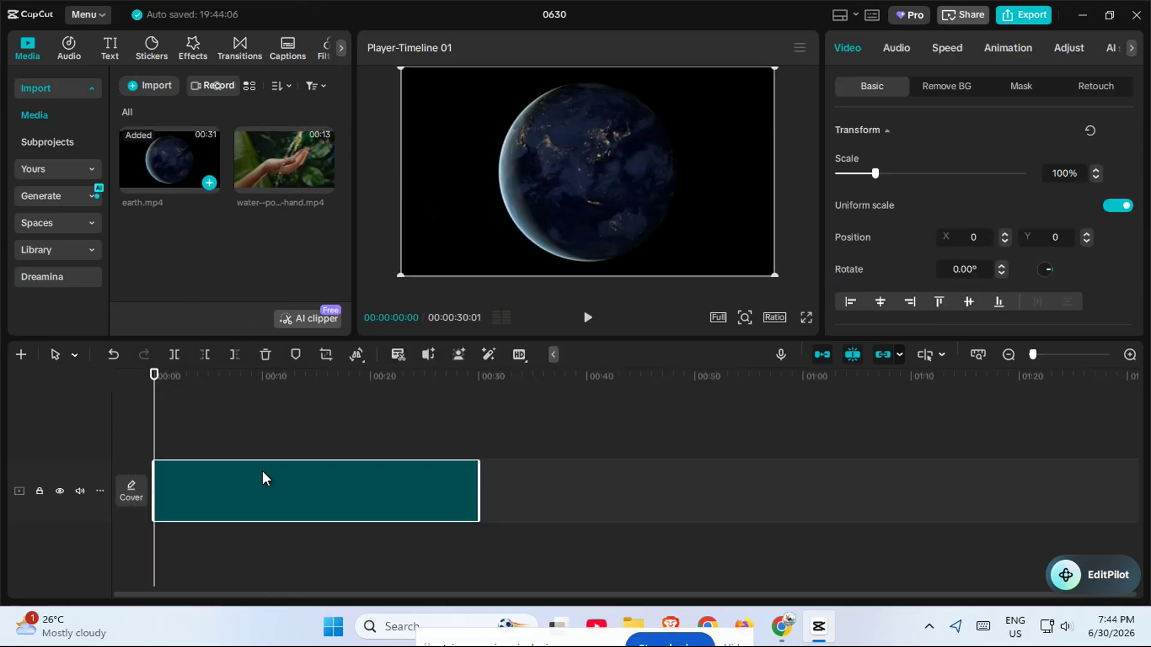
# Add the water-pouring clip on a track above and trim earth.mp4 to about 12 seconds
pyautogui.moveTo(285, 159); pyautogui.dragTo(150, 548)
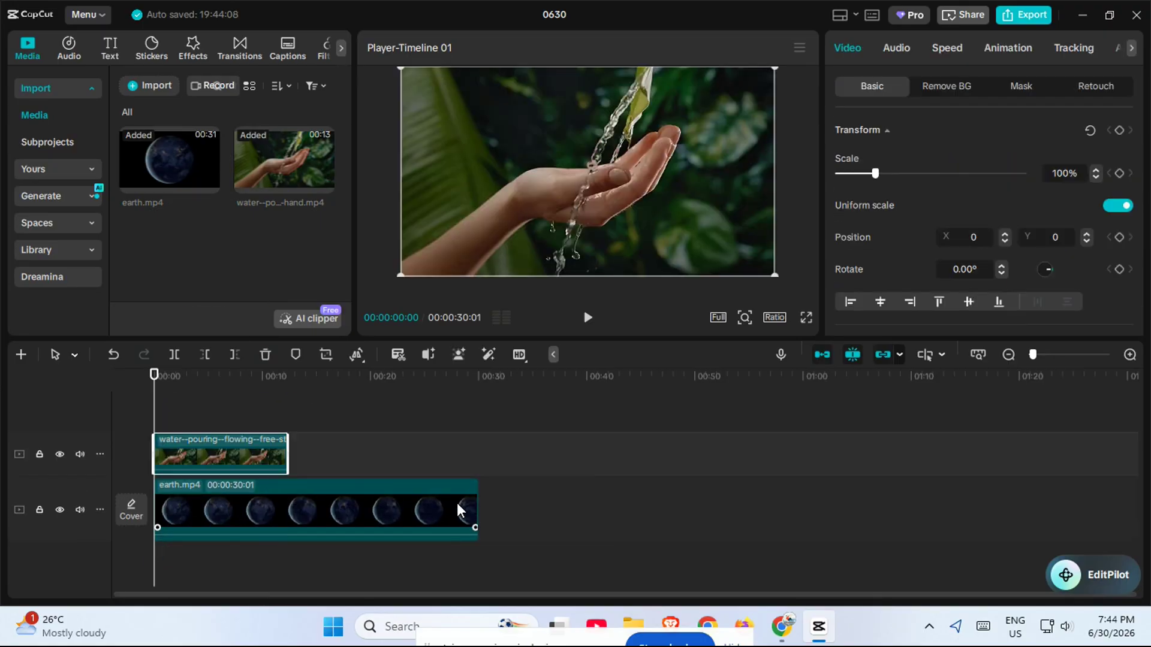
pyautogui.moveTo(475, 510); pyautogui.dragTo(286, 510)
# Swap the clips so the water-pouring clip sits on the main track and earth.mp4 on the track above
pyautogui.moveTo(214, 447); pyautogui.dragTo(213, 512)
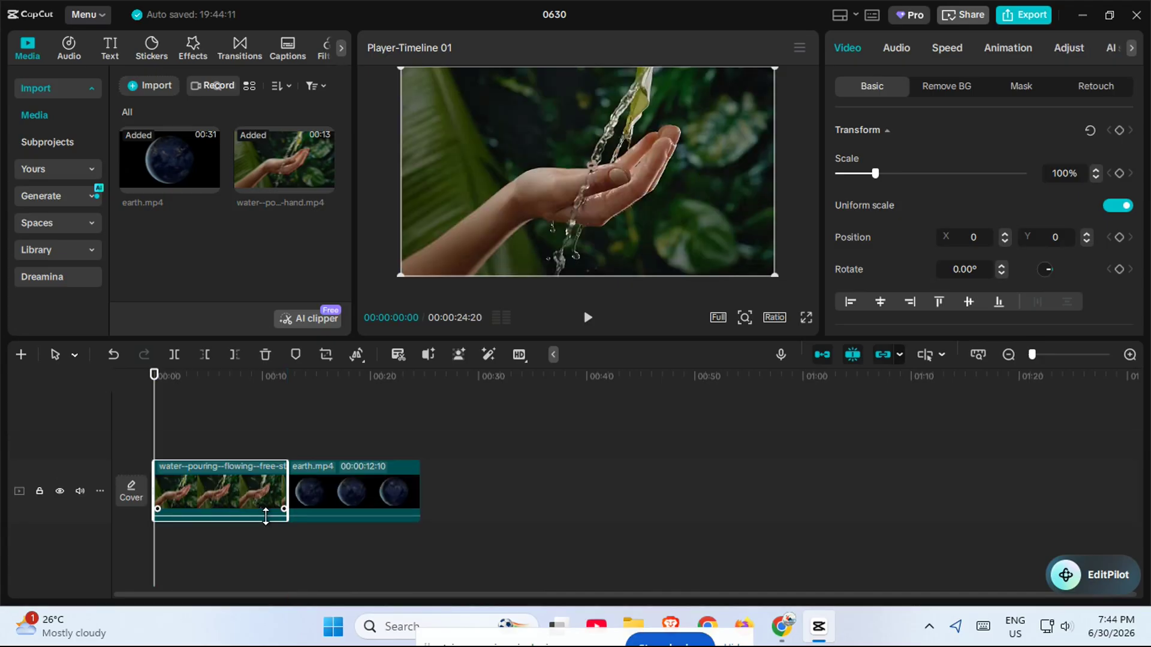
pyautogui.moveTo(311, 475); pyautogui.dragTo(192, 433)
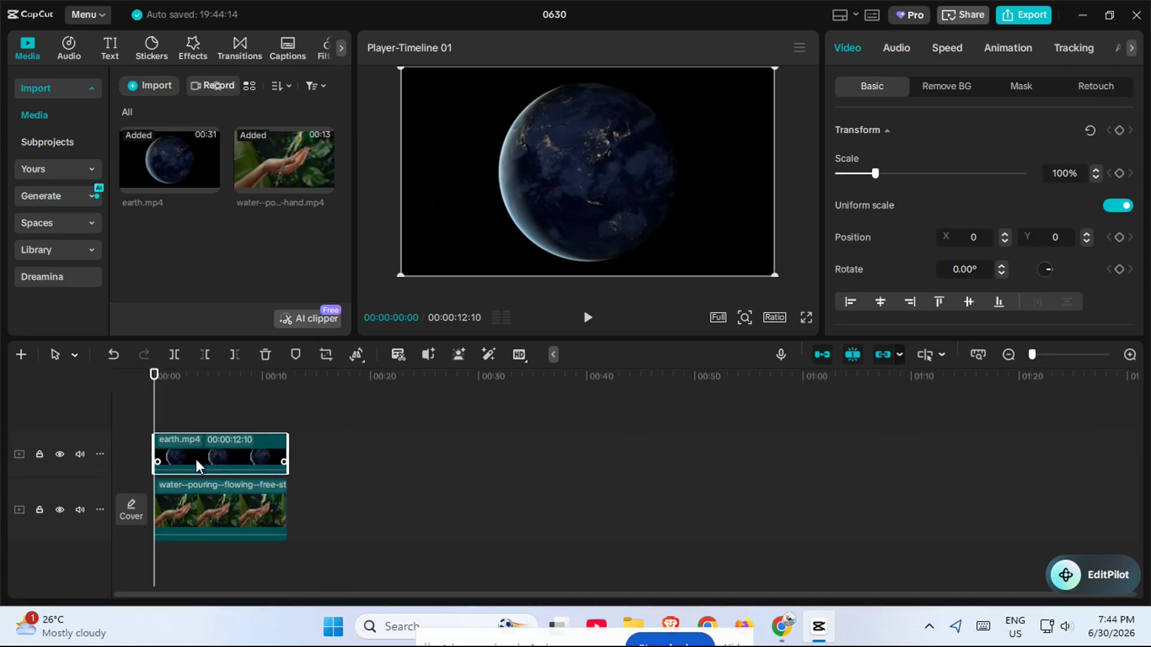
# Set the earth clip's blend mode to Brighten
pyautogui.click(199, 511)
pyautogui.click(224, 459)
pyautogui.scroll(2, 254, 466)
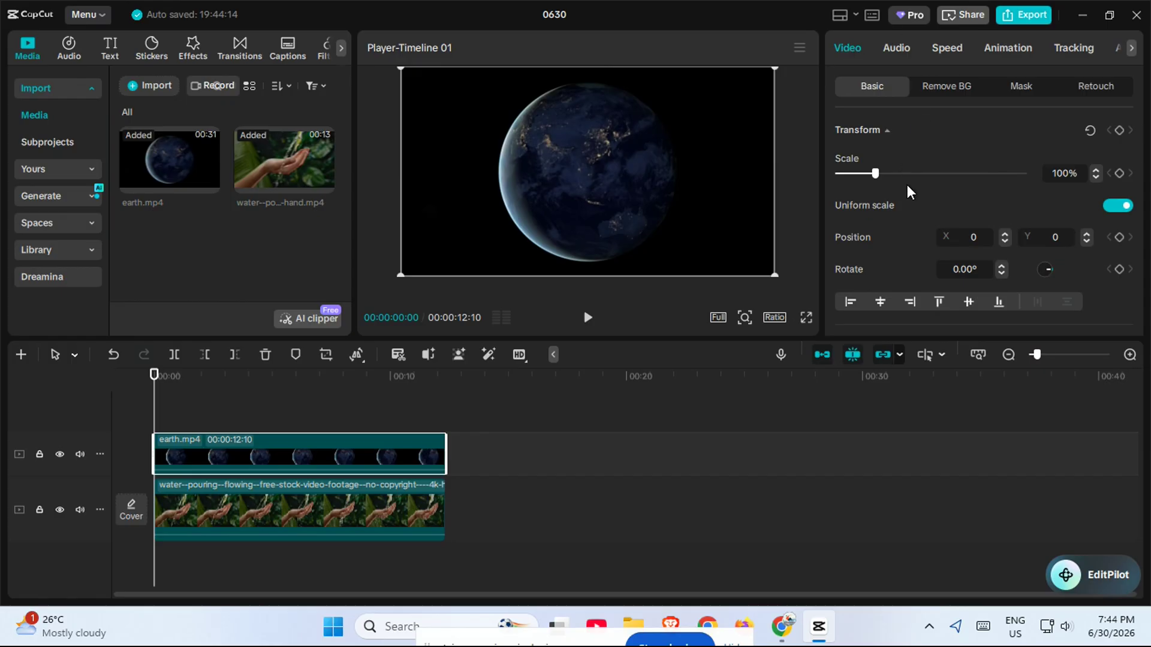
pyautogui.scroll(-3, 908, 187)
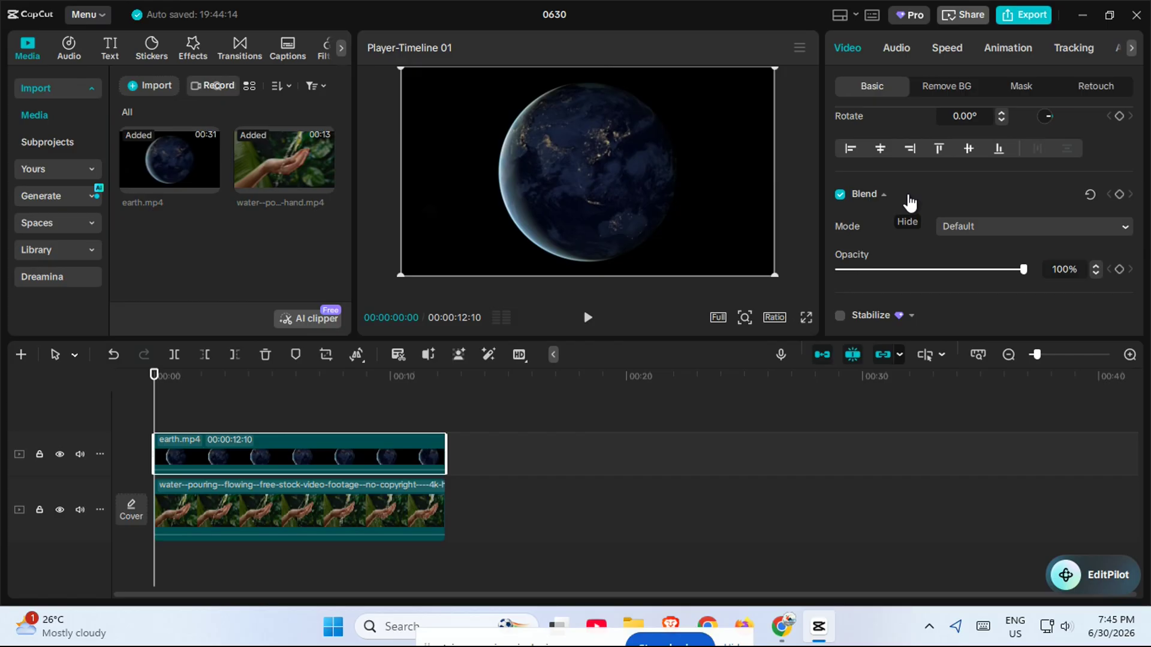
pyautogui.scroll(-2, 910, 204)
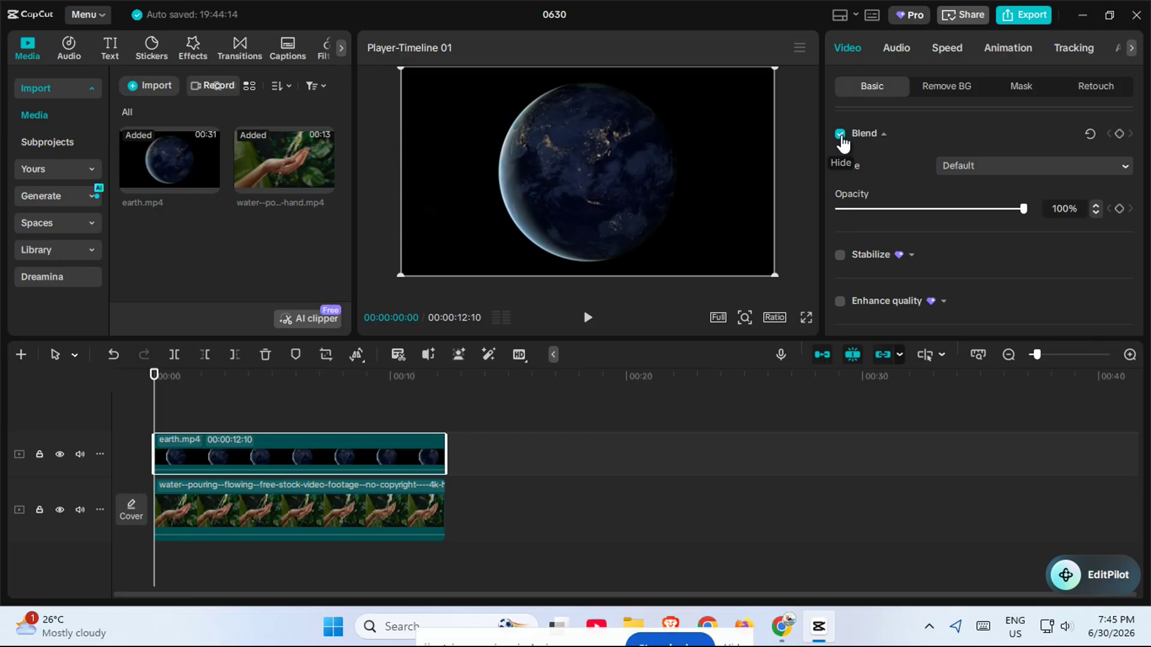
pyautogui.click(972, 170)
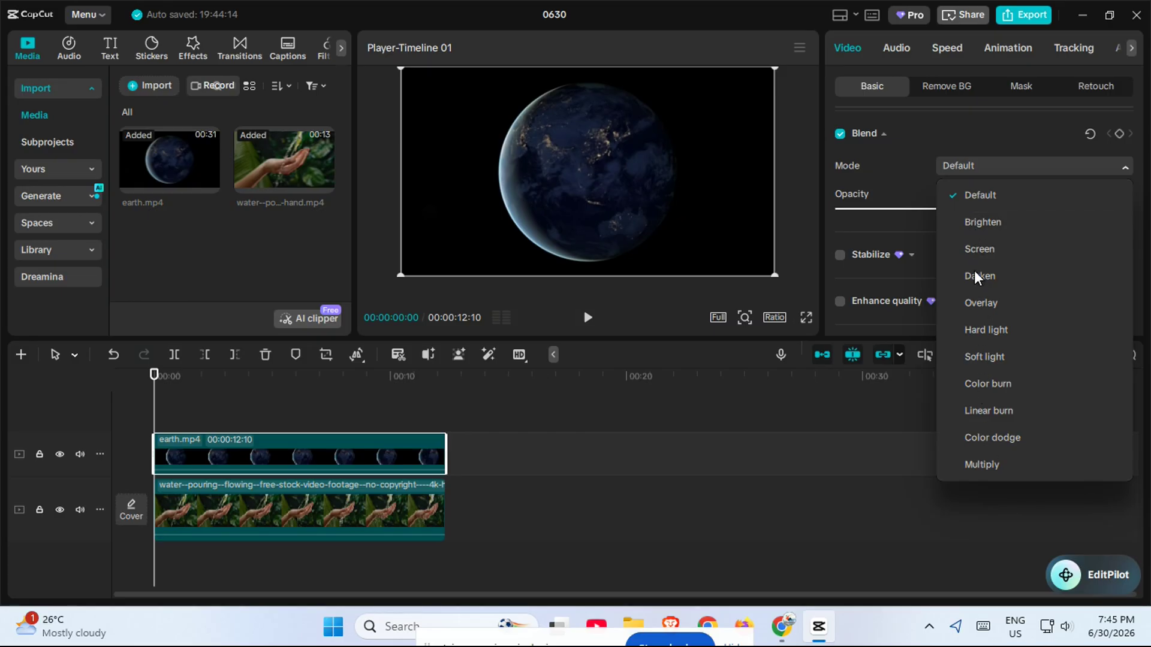
pyautogui.click(974, 221)
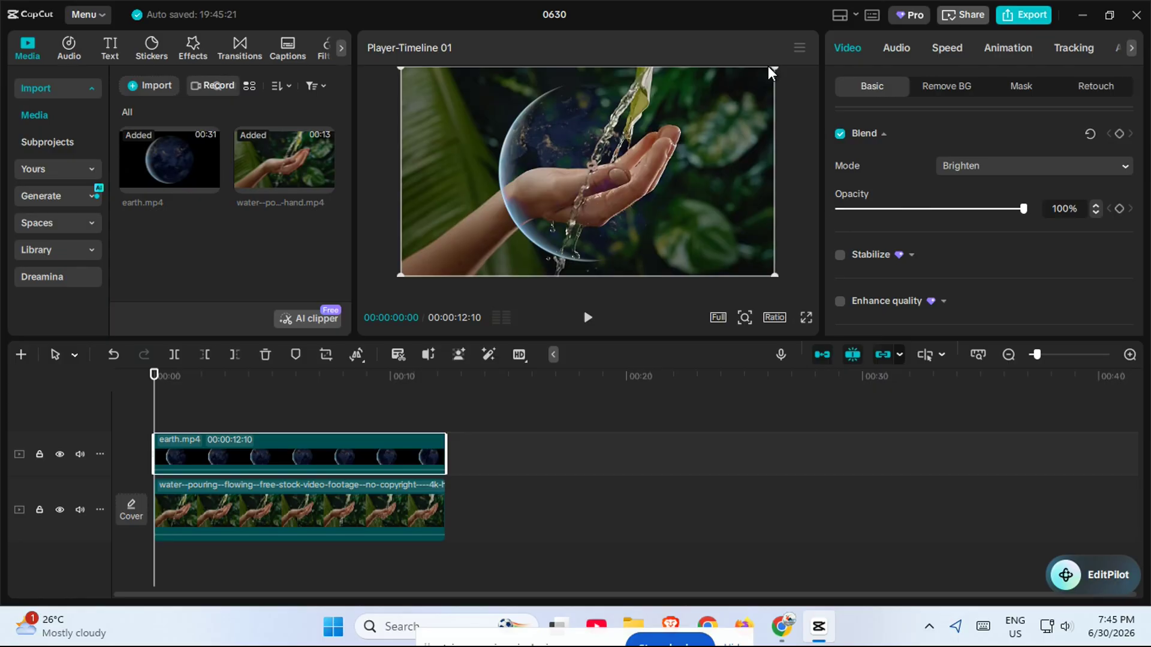
# Shrink the earth overlay and place it in the lower right of the frame
pyautogui.moveTo(772, 72); pyautogui.dragTo(757, 250)
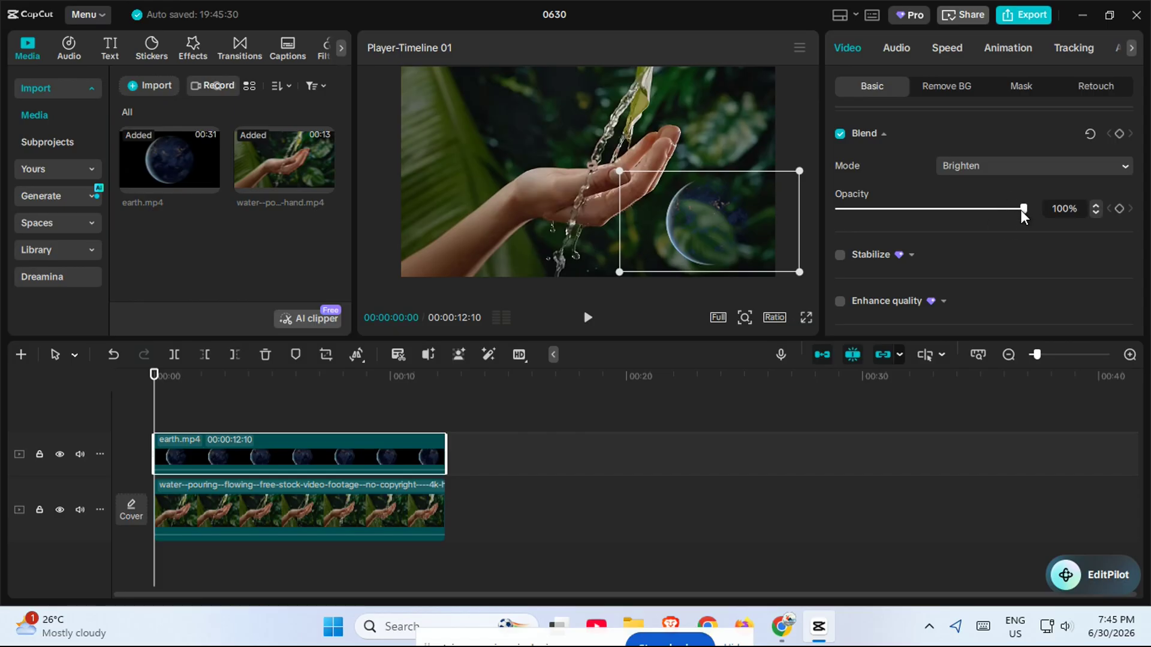
pyautogui.moveTo(1021, 209)
pyautogui.mouseDown()
pyautogui.moveTo(919, 230)
pyautogui.moveTo(969, 223)
pyautogui.moveTo(919, 210)
pyautogui.moveTo(851, 219)
pyautogui.moveTo(1037, 215)
pyautogui.mouseUp()
# Try the Screen, Darken, Overlay and Hard light blend modes on the earth clip
pyautogui.click(974, 165)
pyautogui.click(991, 251)
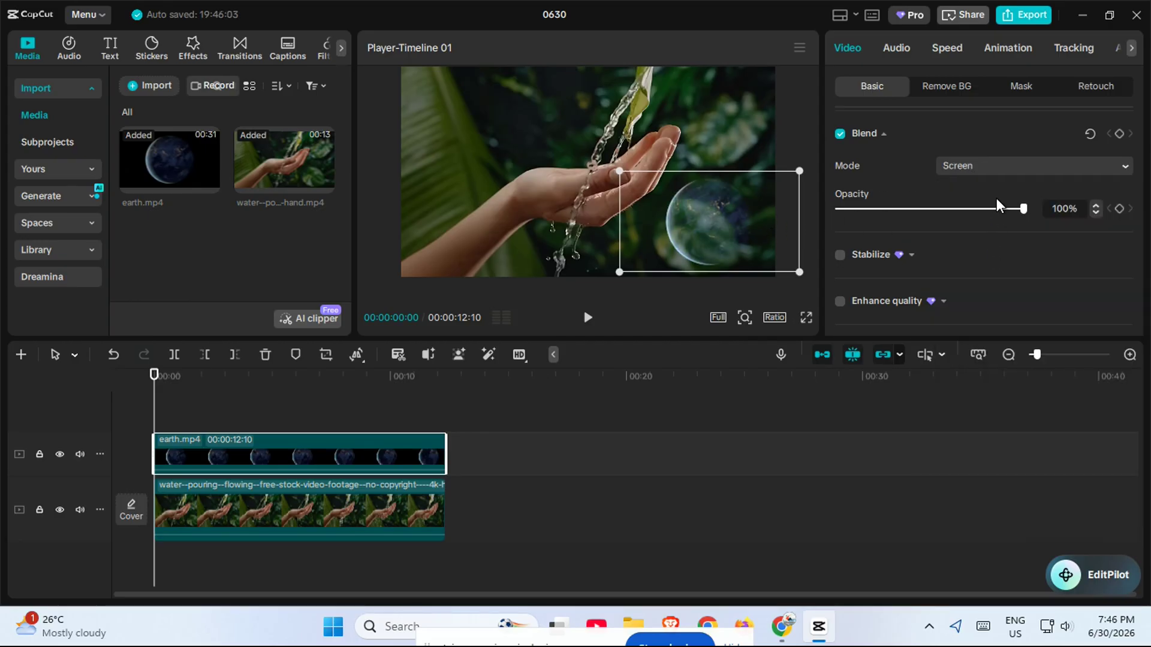
pyautogui.click(1001, 166)
pyautogui.click(989, 274)
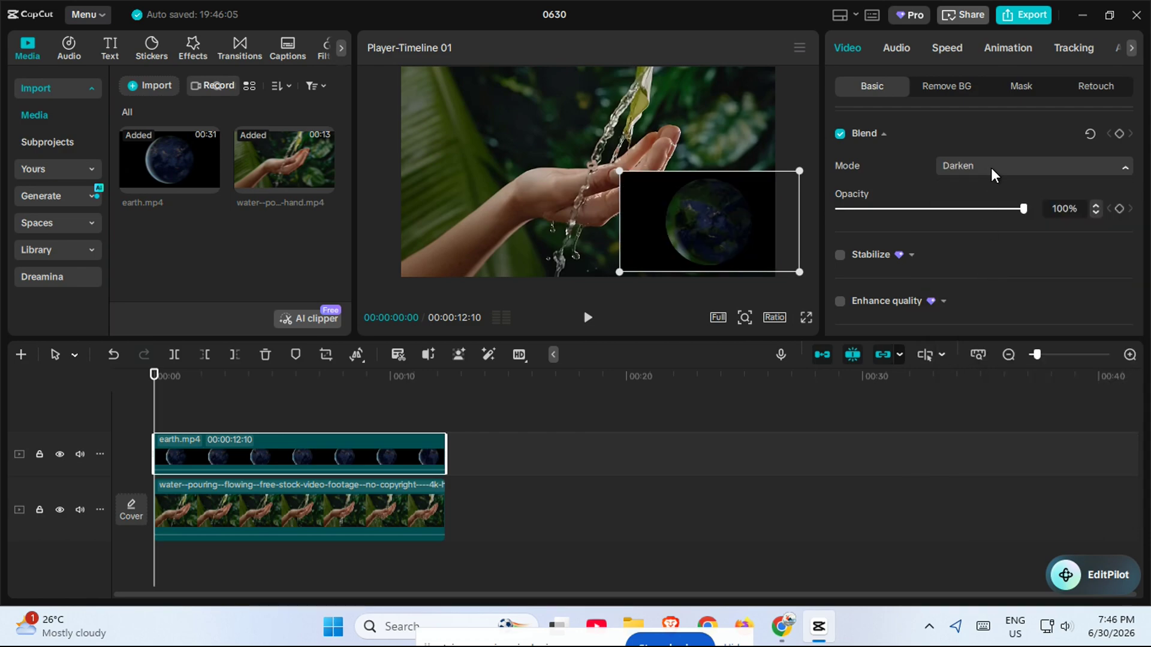
pyautogui.click(990, 168)
pyautogui.click(988, 291)
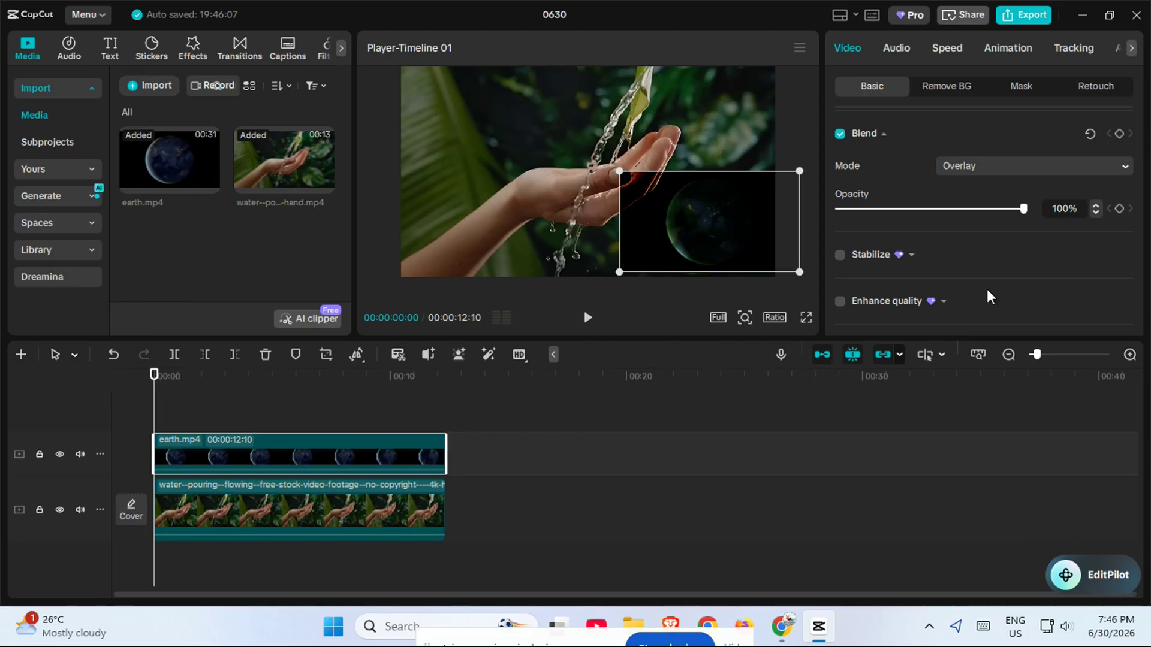
pyautogui.click(1016, 168)
pyautogui.click(991, 326)
# Try the Soft light, Color burn, Linear burn and Darken blend modes on the earth clip
pyautogui.click(973, 158)
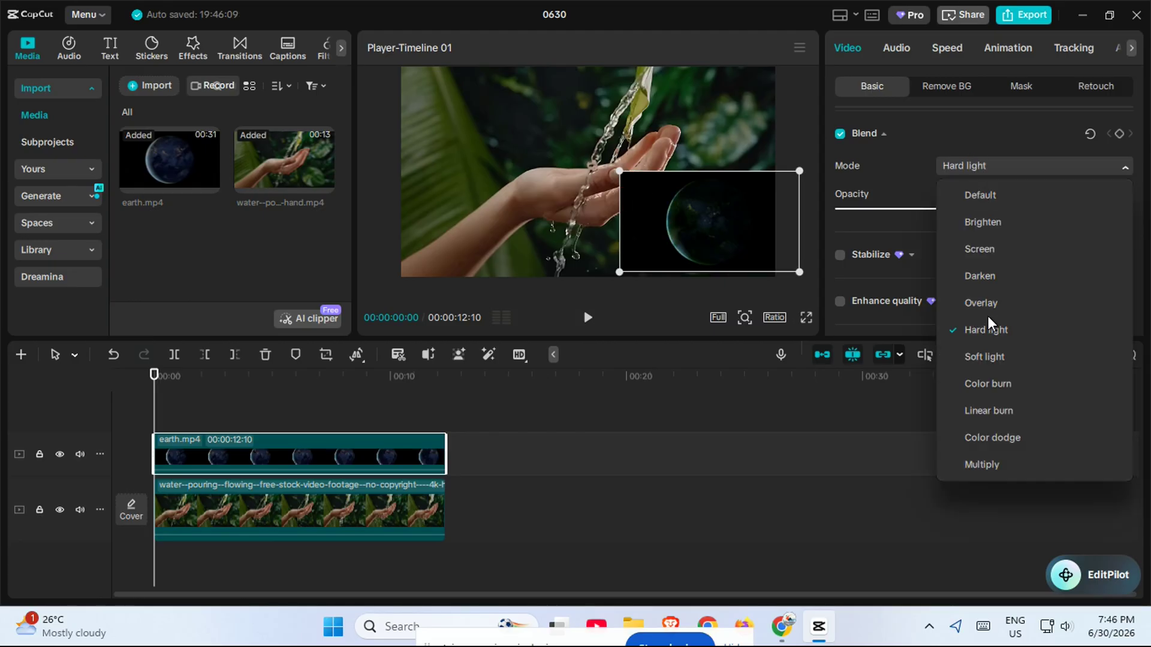
pyautogui.click(984, 354)
pyautogui.click(995, 172)
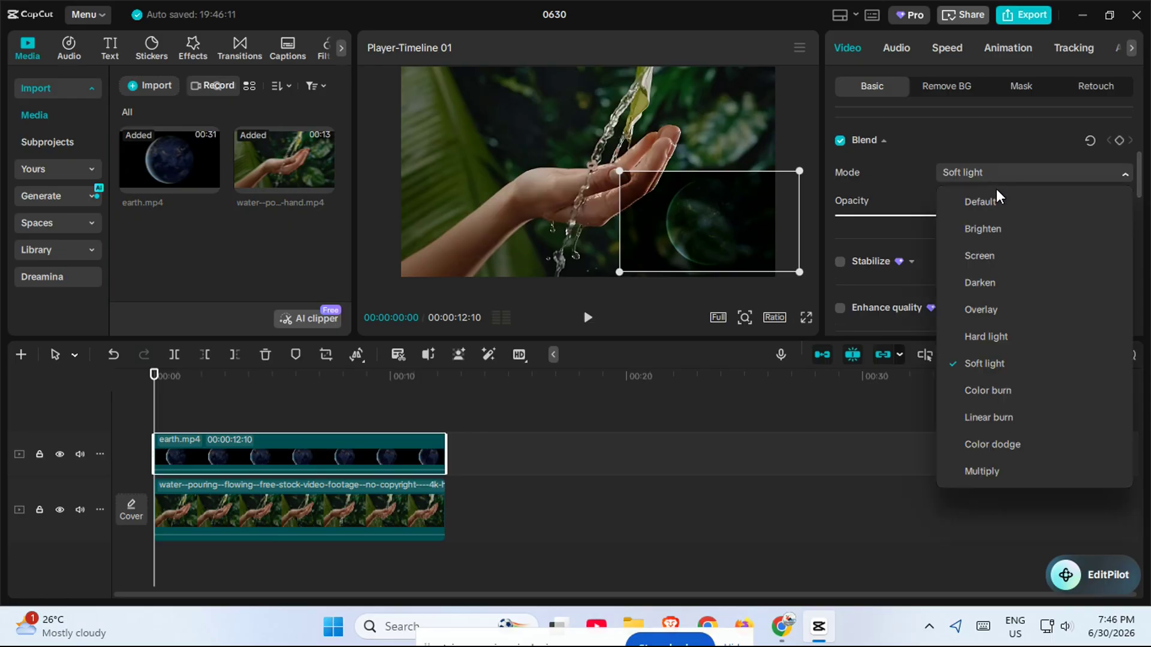
pyautogui.click(995, 393)
pyautogui.click(993, 173)
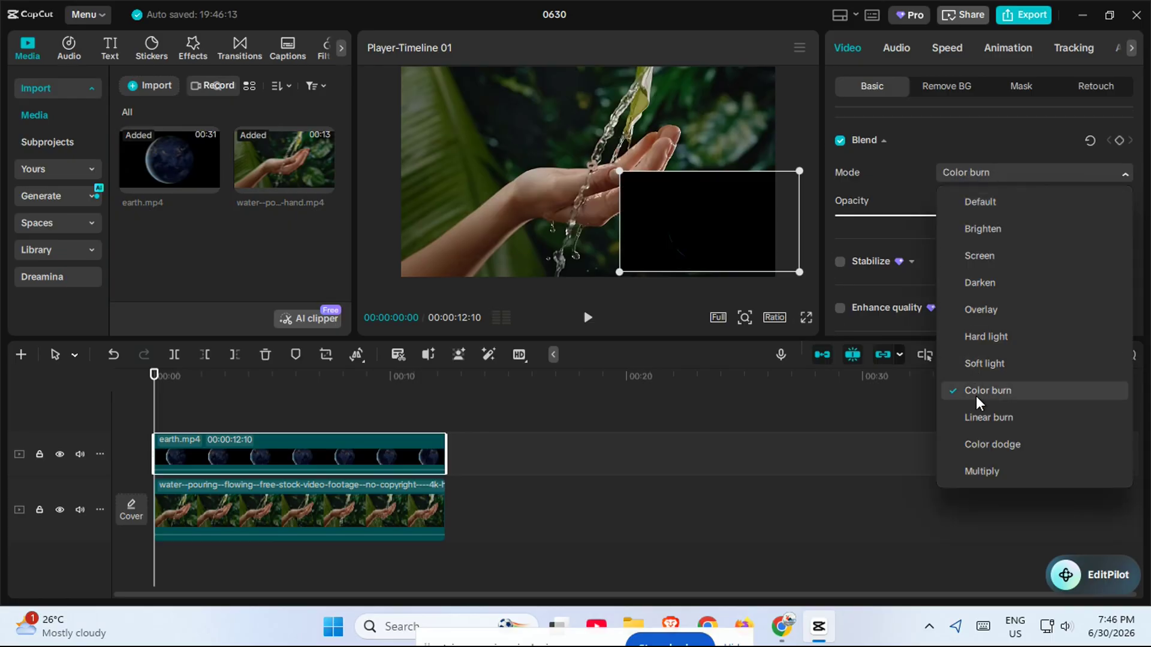
pyautogui.click(974, 417)
pyautogui.click(970, 170)
pyautogui.click(983, 283)
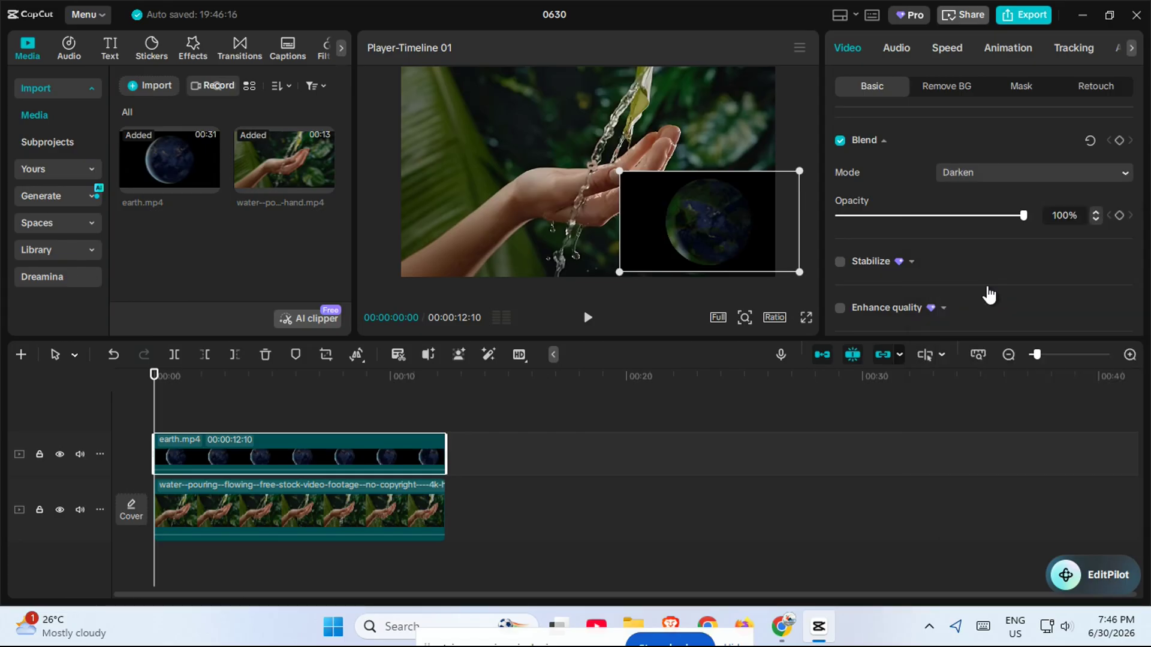
# Set the earth clip's blend mode to Screen and nudge the overlay slightly
pyautogui.click(1002, 171)
pyautogui.click(988, 257)
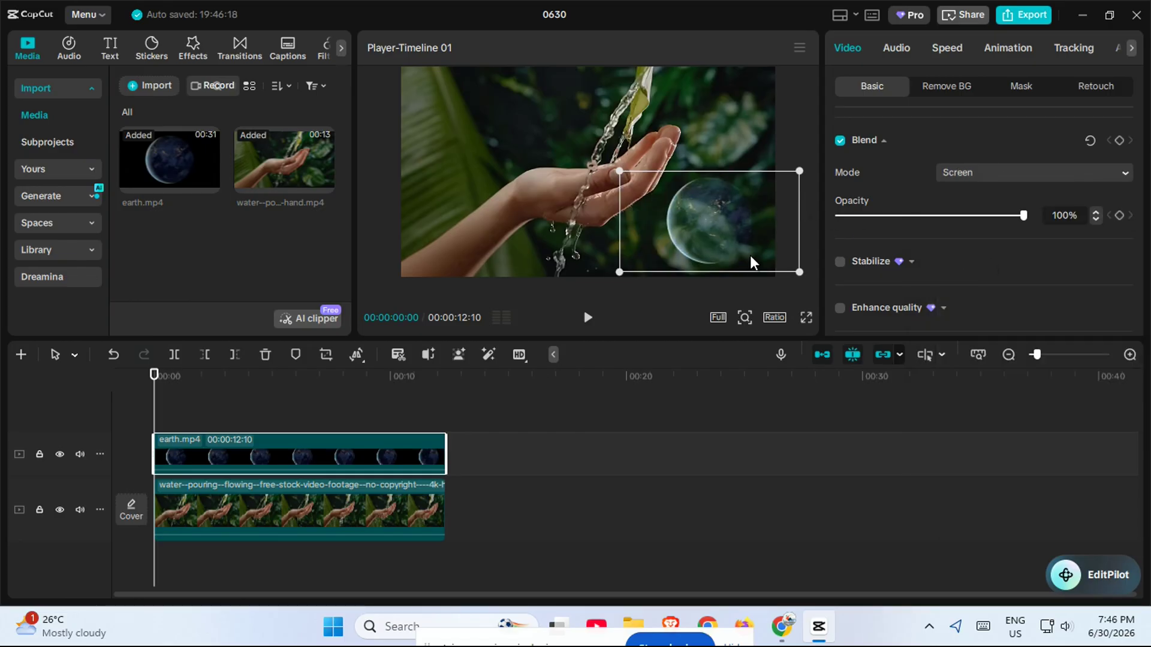
pyautogui.moveTo(762, 255); pyautogui.dragTo(756, 258)
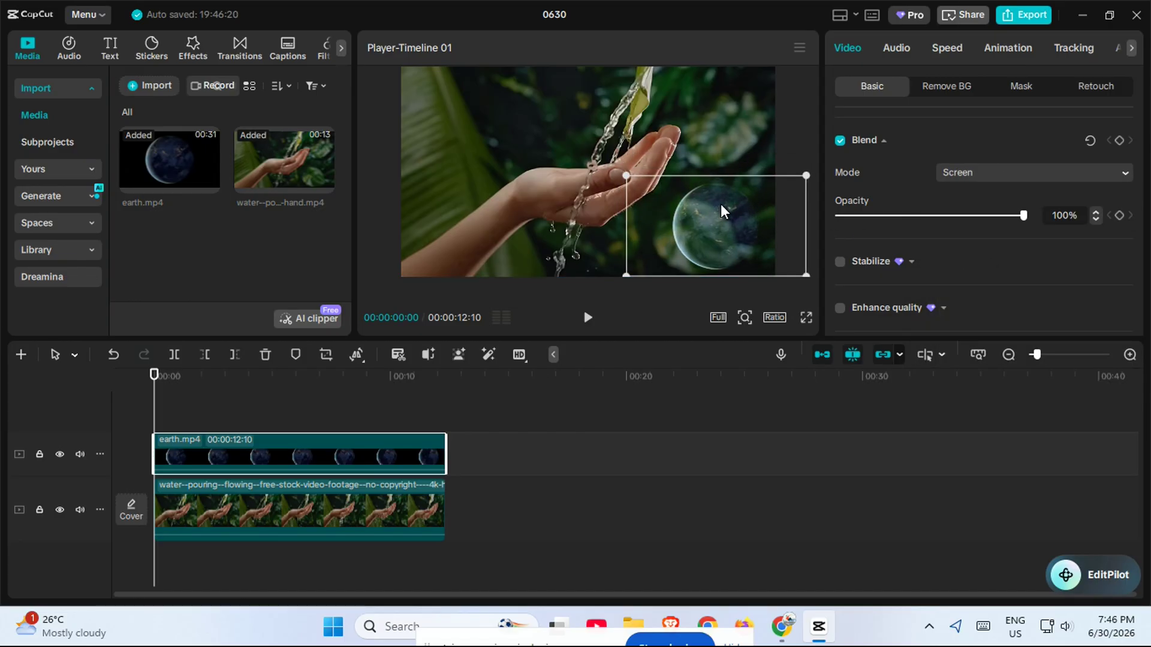
# Play the composite in full-screen preview, then return and pause playback
pyautogui.click(587, 319)
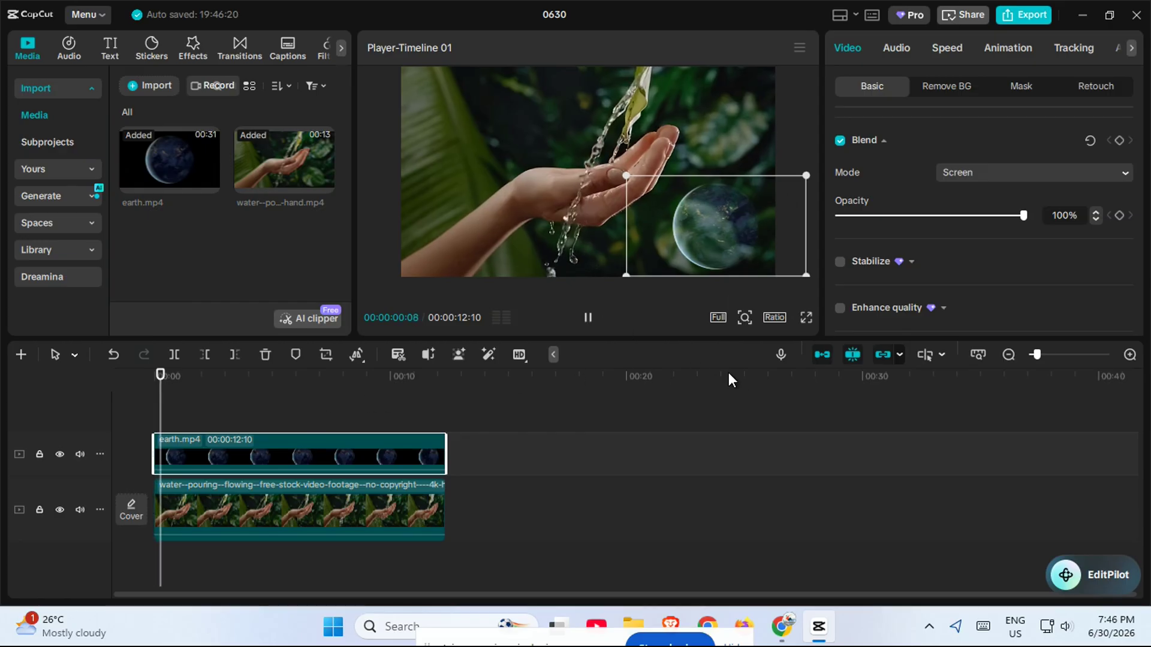
pyautogui.click(804, 317)
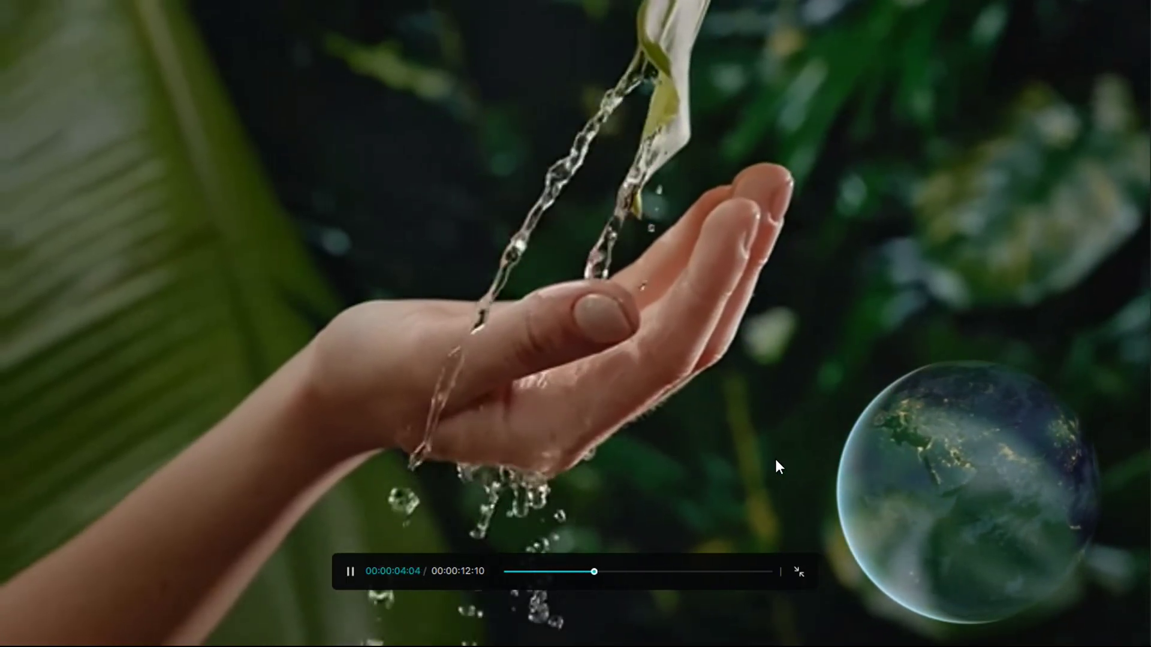
pyautogui.click(798, 572)
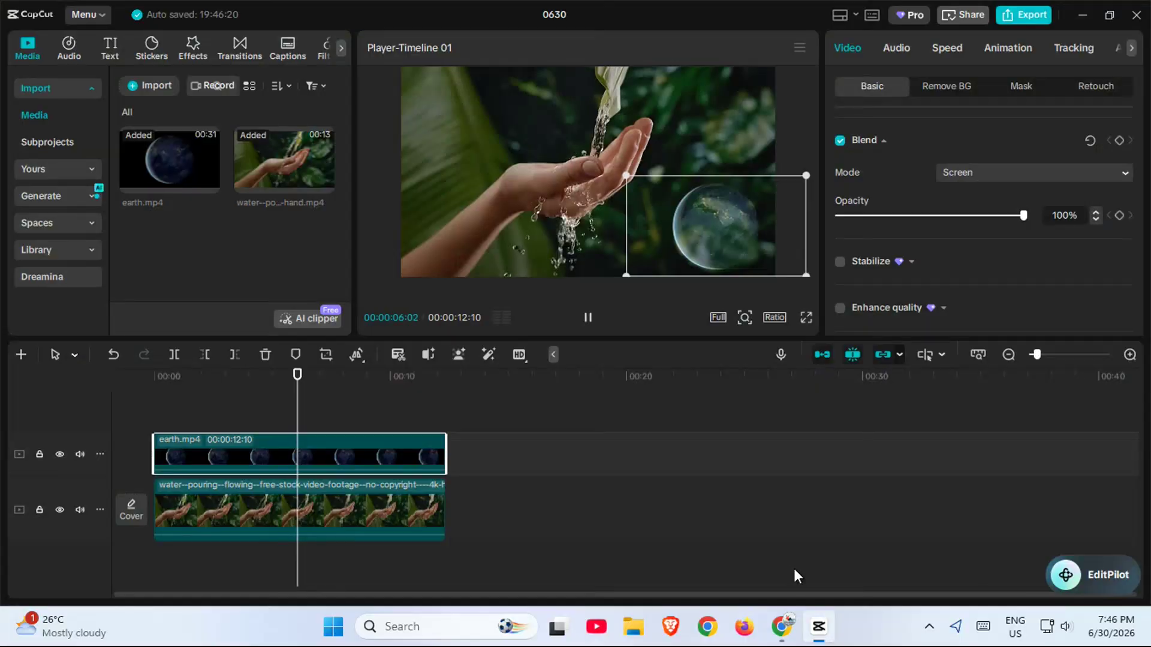
pyautogui.click(591, 321)
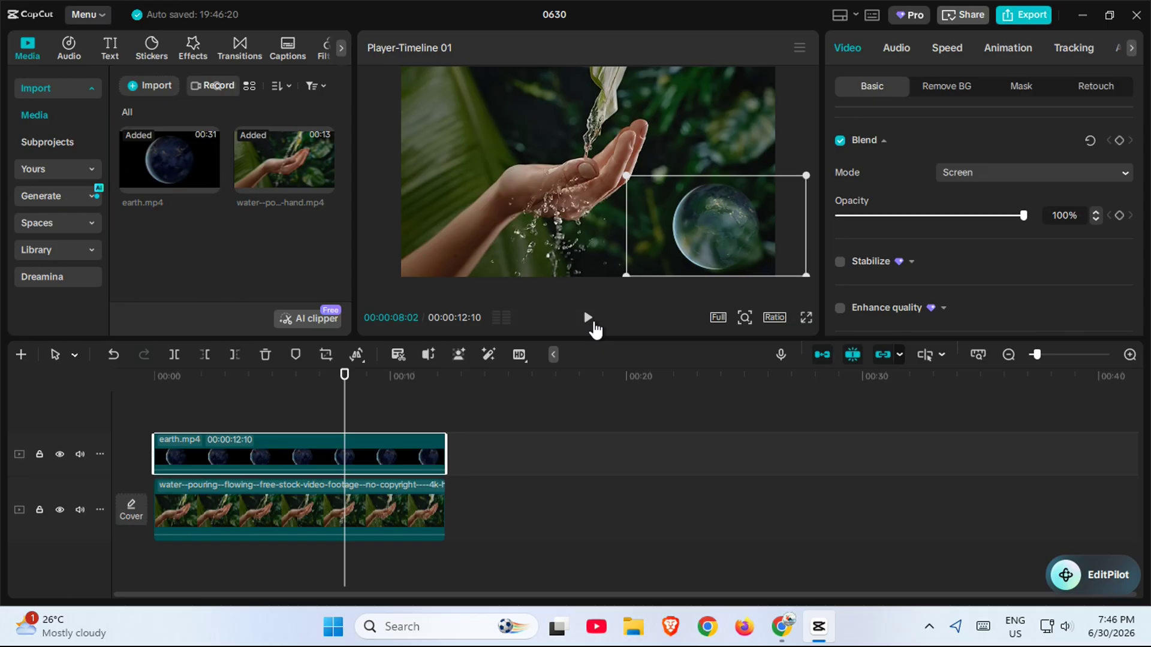
pyautogui.click(819, 626)
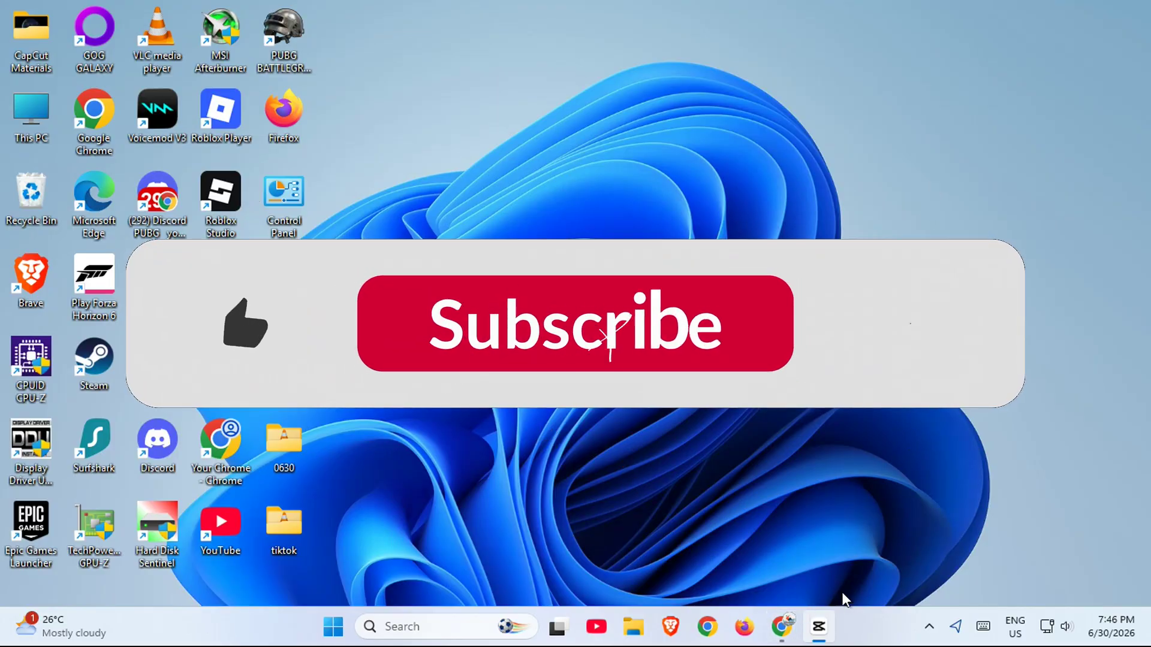
pyautogui.click(822, 623)
pyautogui.click(827, 622)
pyautogui.click(829, 624)
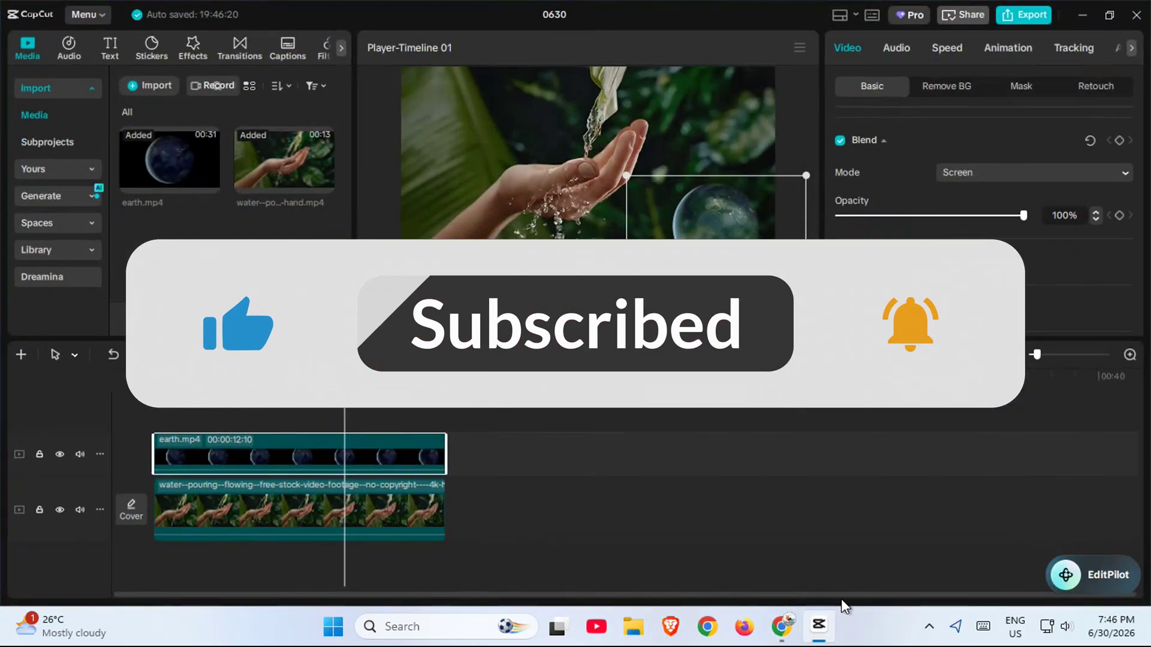